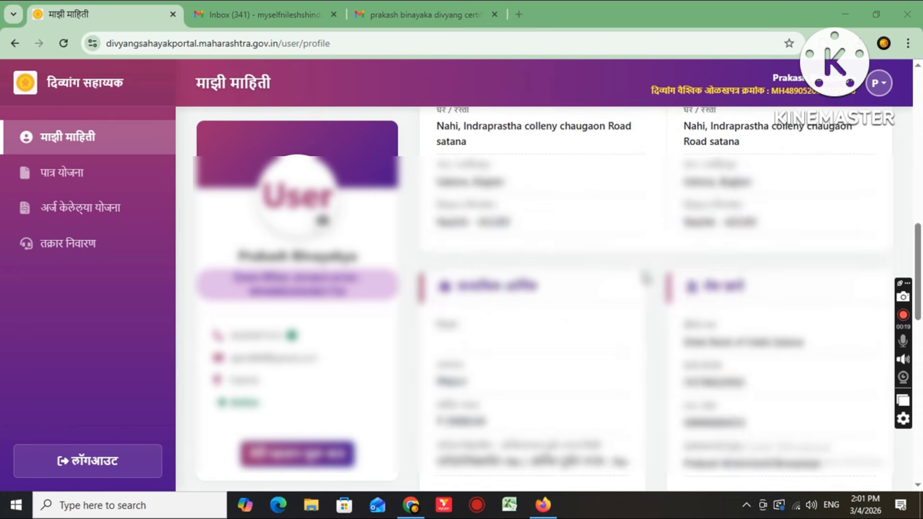
# Step: Upload the applicant's UDID PDF from the Downloads folder as the Disability Certificate/UDID document
pyautogui.scroll(-3, 635, 298)
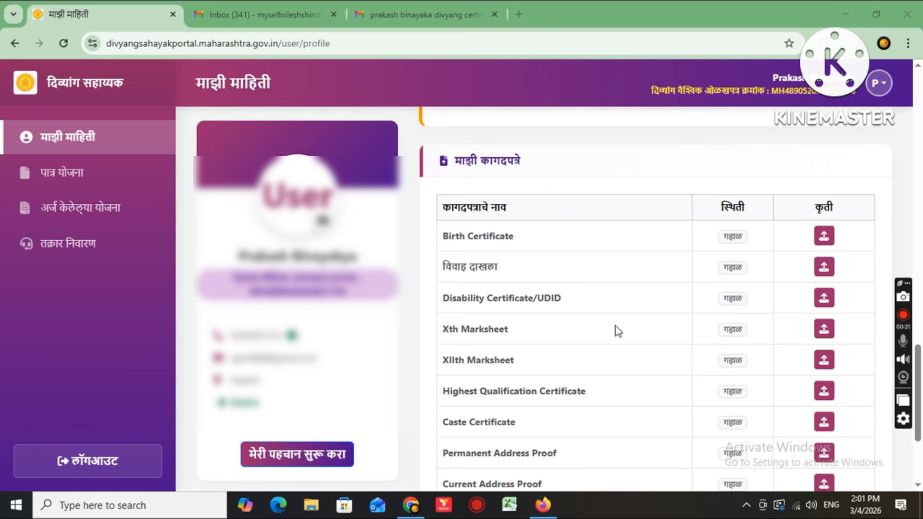
pyautogui.click(824, 301)
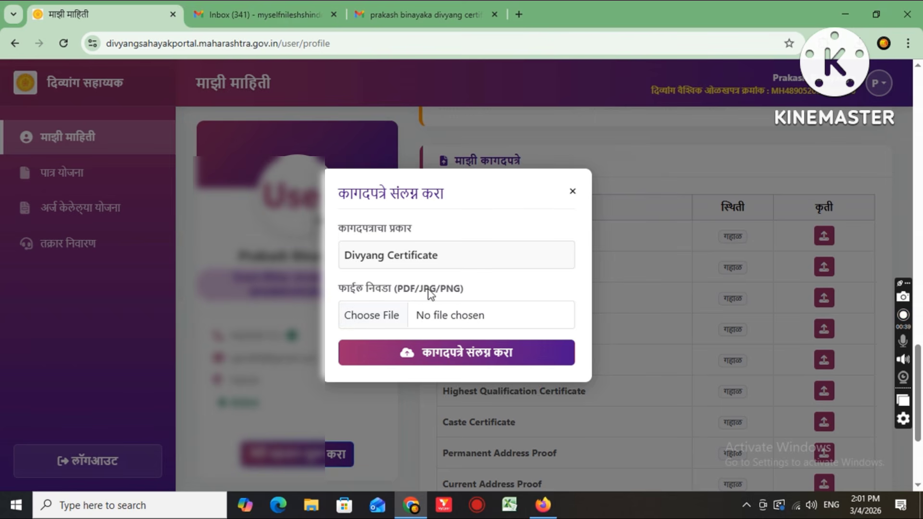
pyautogui.click(388, 321)
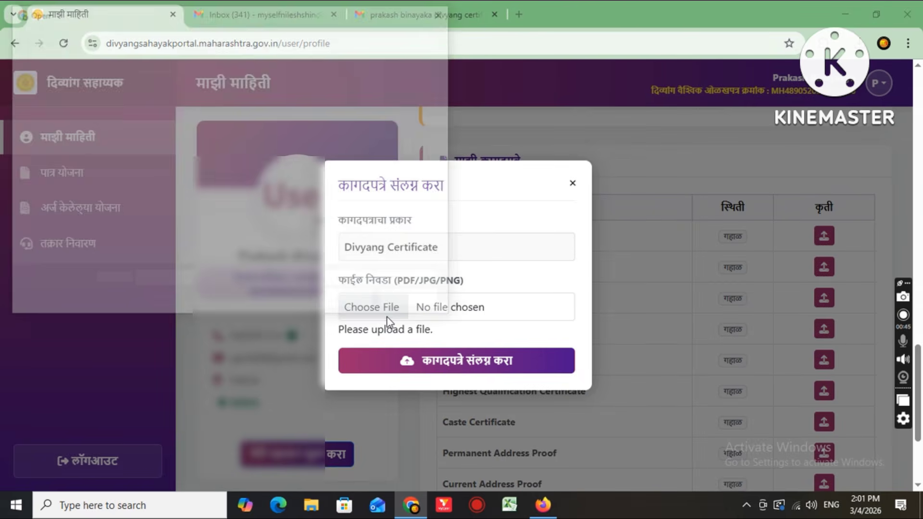
pyautogui.click(60, 90)
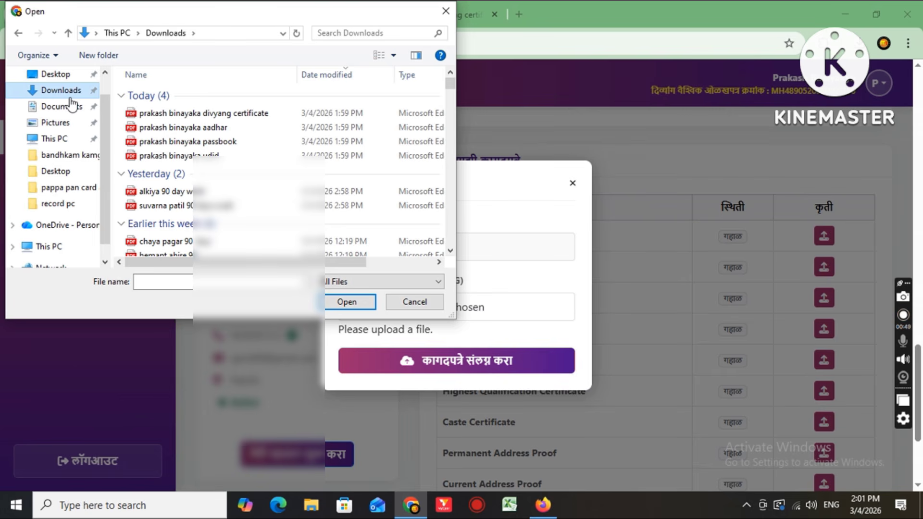
pyautogui.click(179, 155)
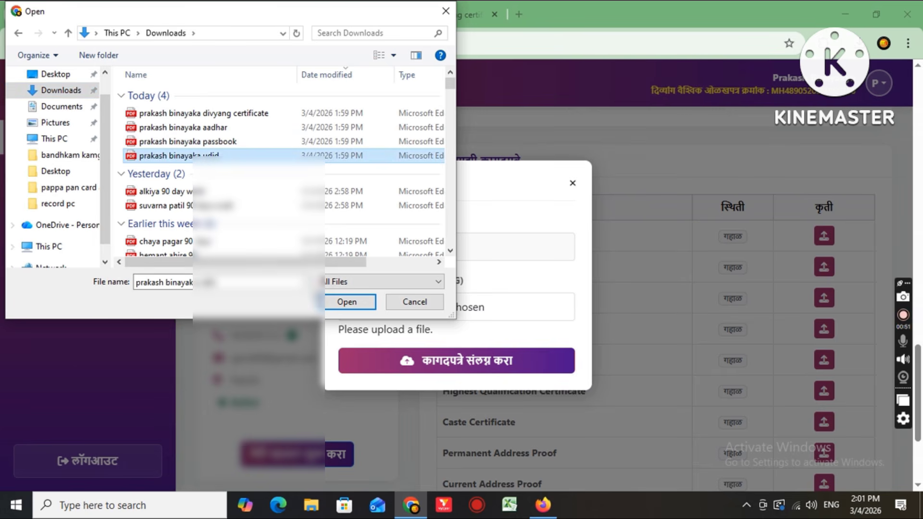
pyautogui.click(339, 306)
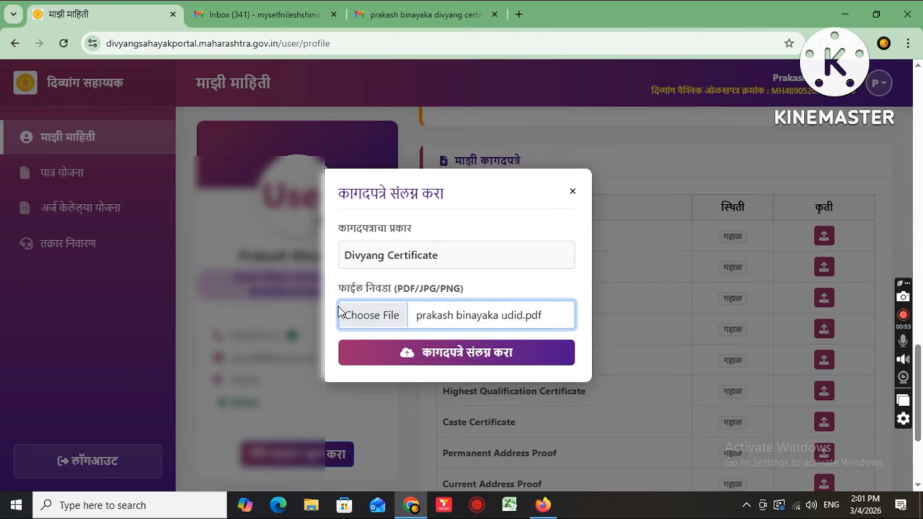
pyautogui.click(474, 359)
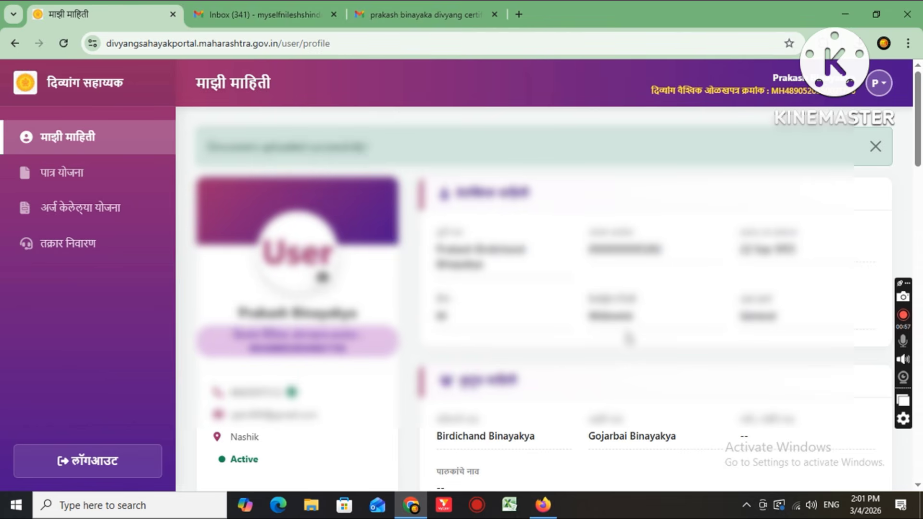
# Step: Upload the applicant's passbook PDF from the Downloads folder as the Bank Passbook document
pyautogui.scroll(-10, 625, 339)
pyautogui.scroll(-8, 703, 389)
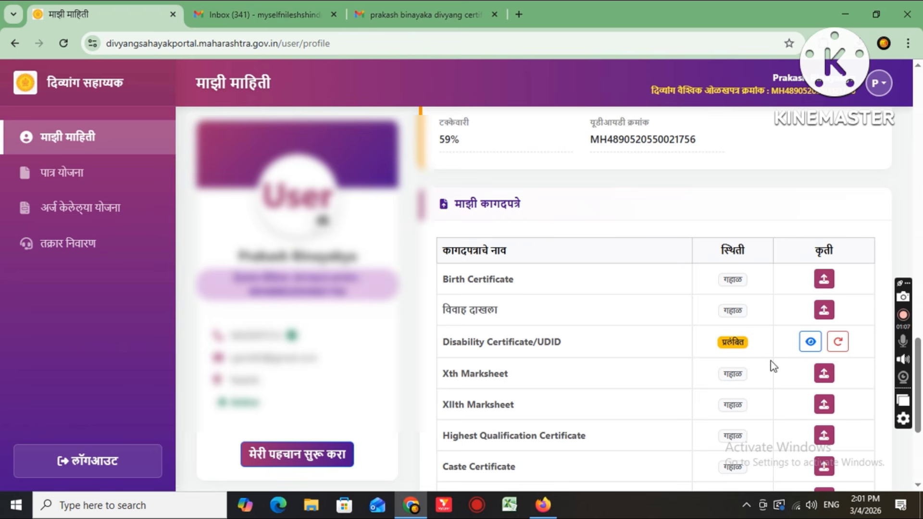
pyautogui.scroll(-1, 665, 403)
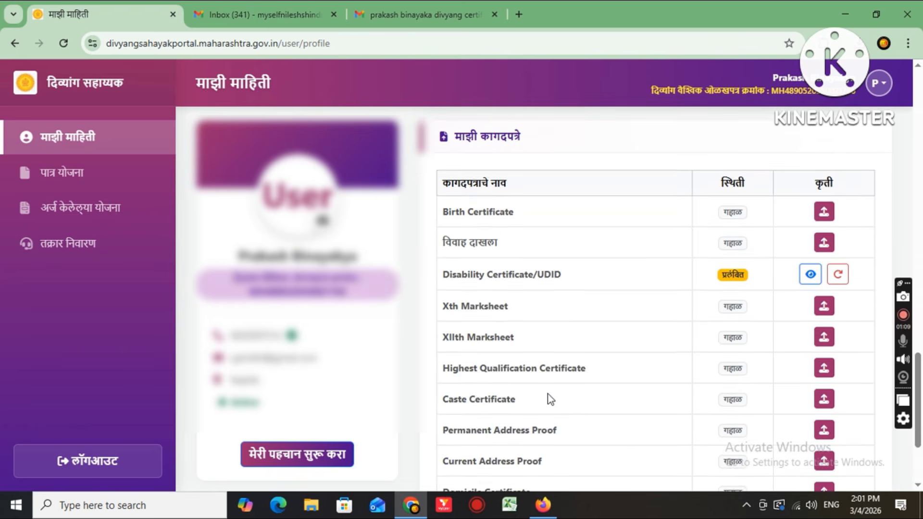
pyautogui.scroll(-1, 570, 394)
pyautogui.scroll(-1, 516, 385)
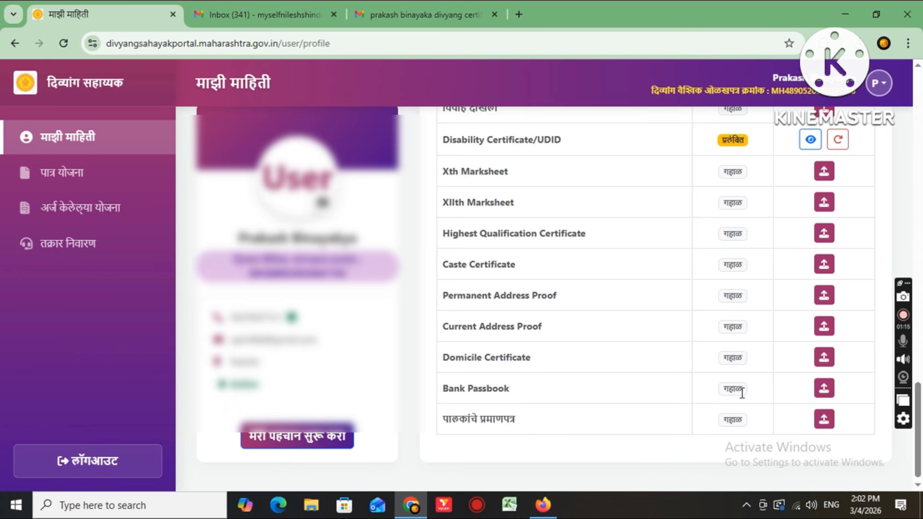
pyautogui.click(822, 391)
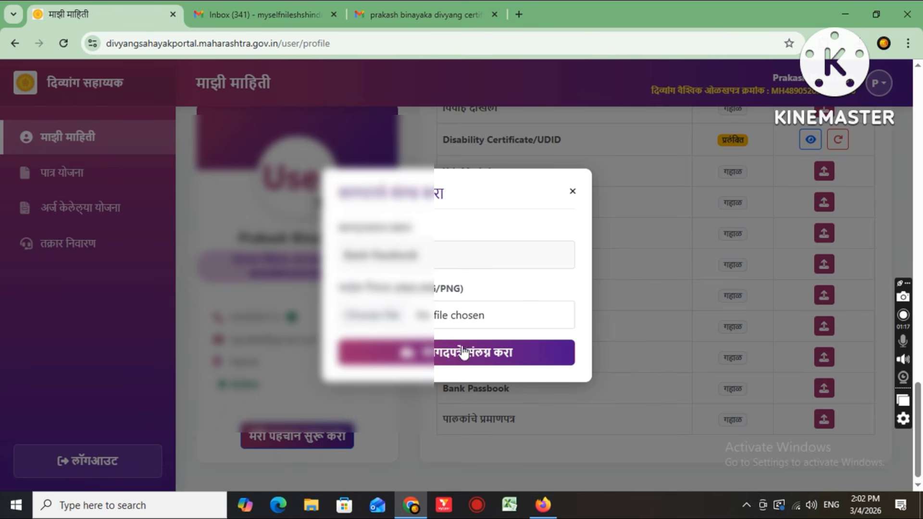
pyautogui.click(378, 317)
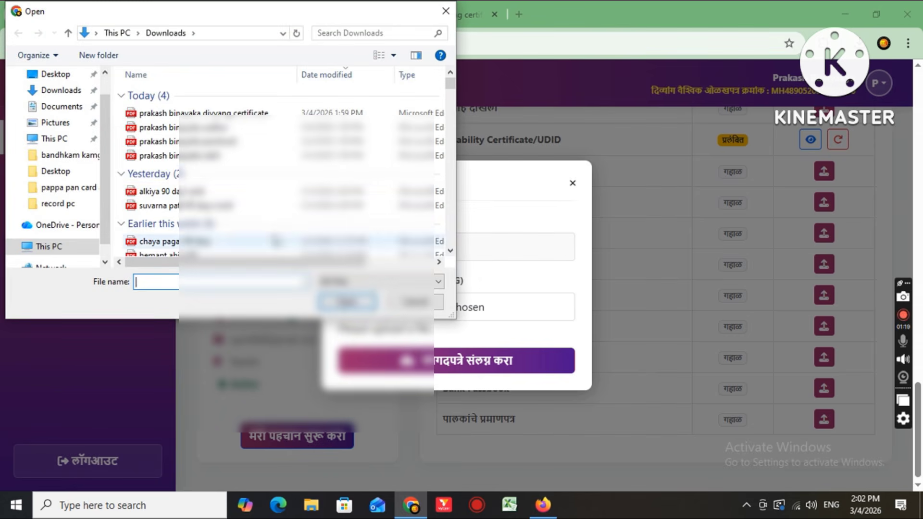
pyautogui.click(159, 142)
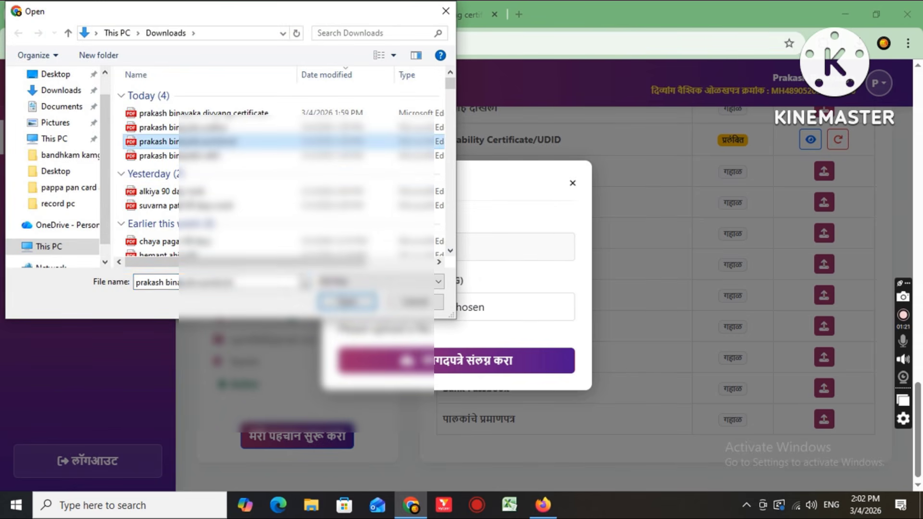
pyautogui.click(343, 303)
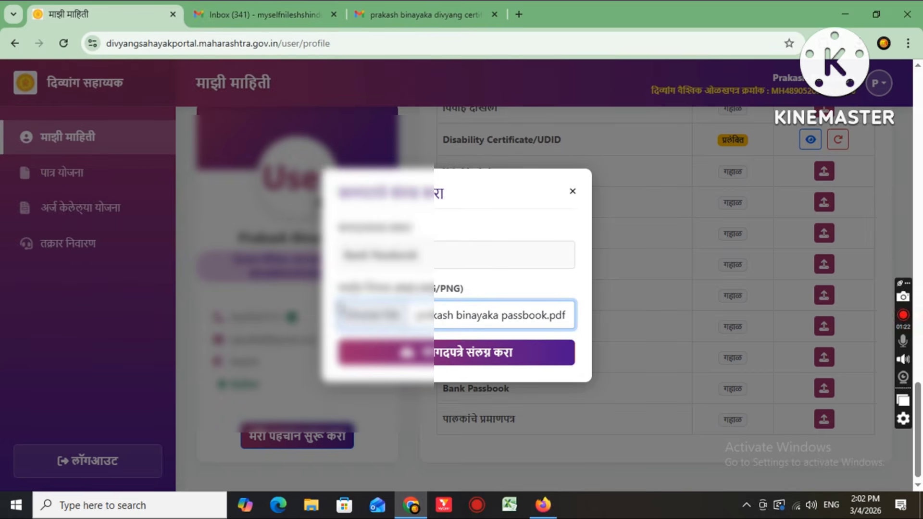
pyautogui.click(441, 356)
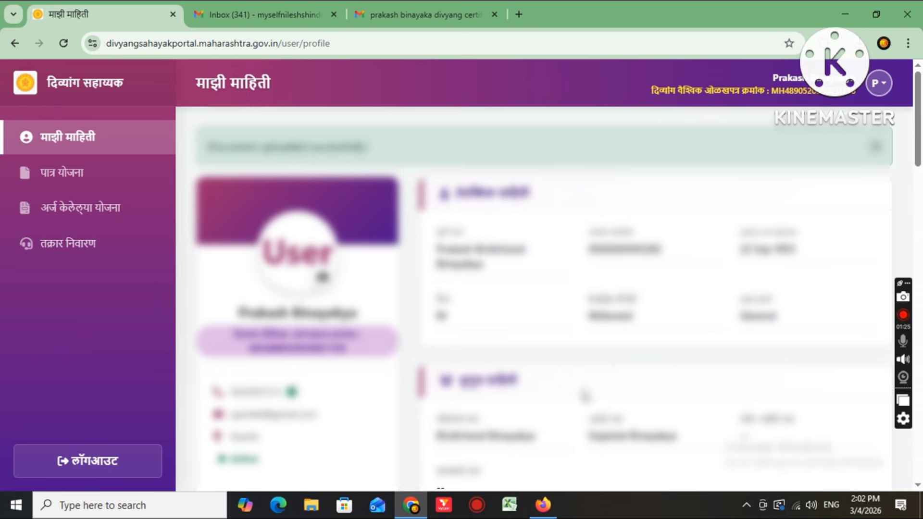
# Step: Upload the applicant's Aadhaar PDF from the Downloads folder as the Current Address Proof document
pyautogui.scroll(-10, 586, 390)
pyautogui.scroll(-10, 587, 390)
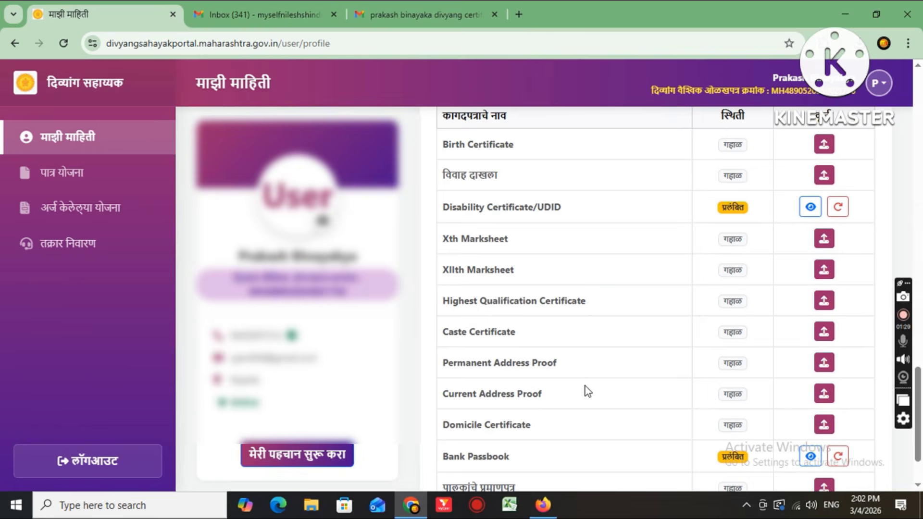
pyautogui.scroll(-2, 565, 396)
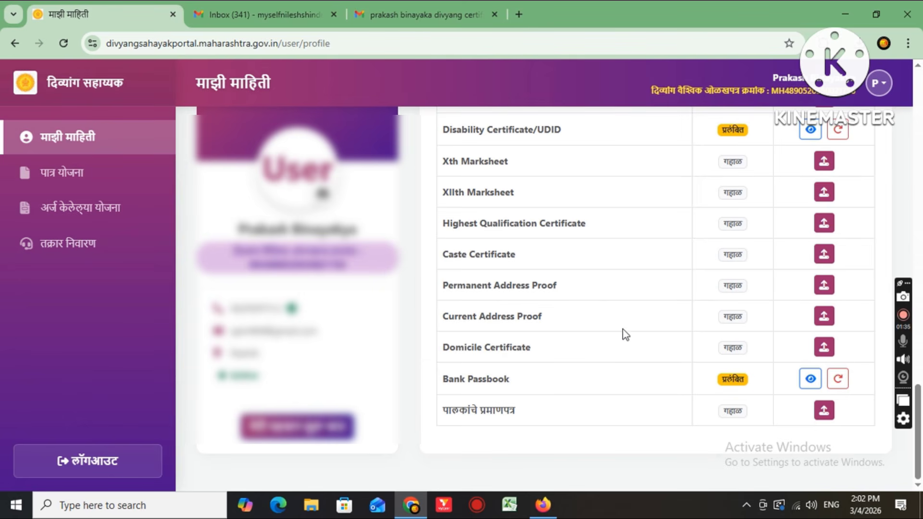
pyautogui.click(831, 316)
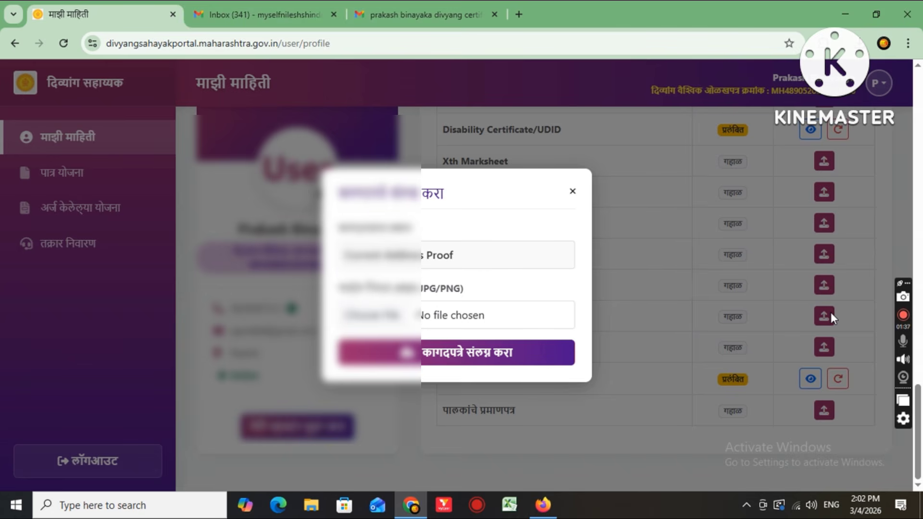
pyautogui.click(390, 317)
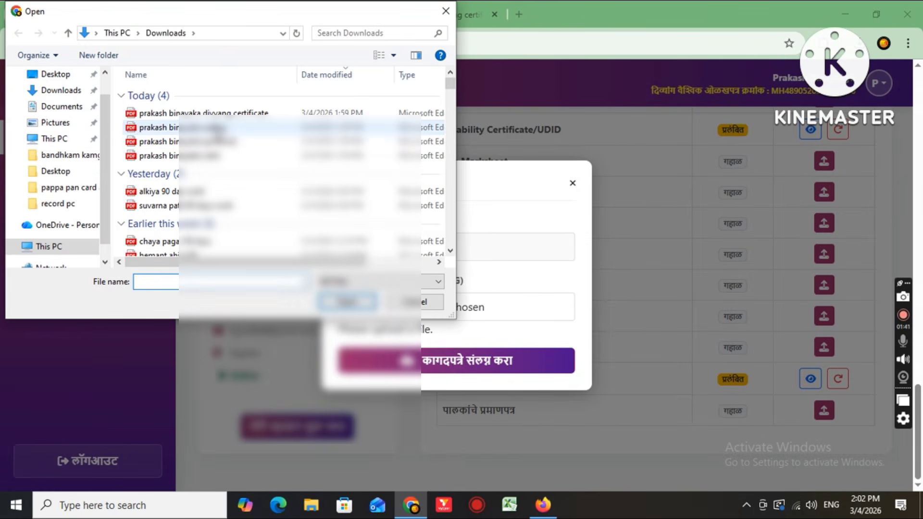
pyautogui.click(217, 131)
pyautogui.click(346, 302)
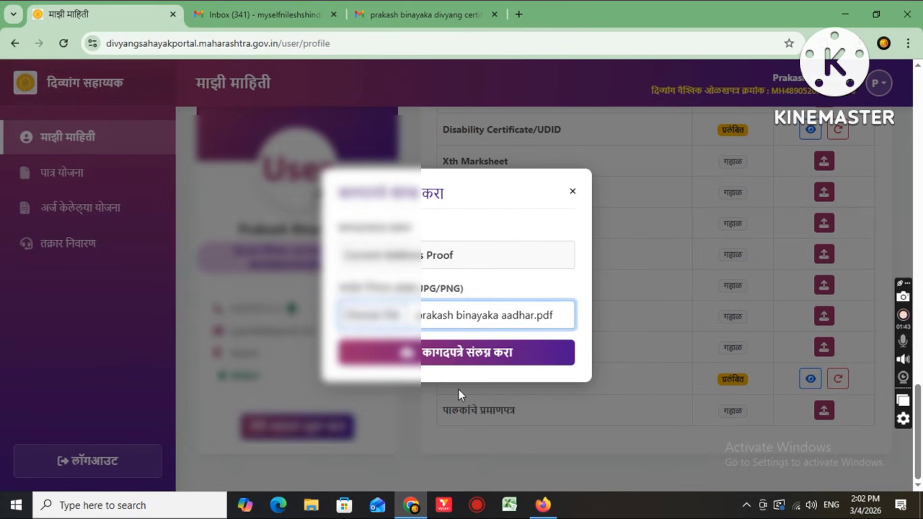
pyautogui.click(450, 366)
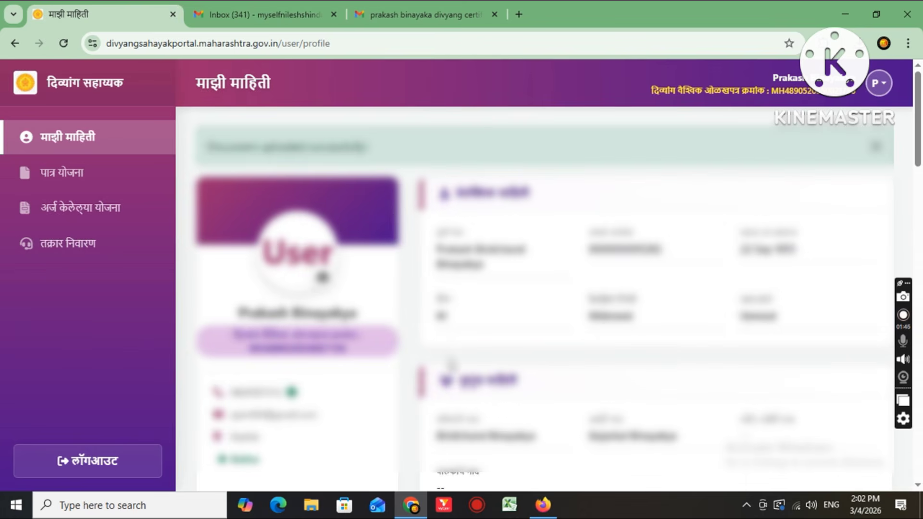
# Step: Attach the same Aadhaar PDF as the Permanent Address Proof document and submit the upload
pyautogui.scroll(-10, 695, 377)
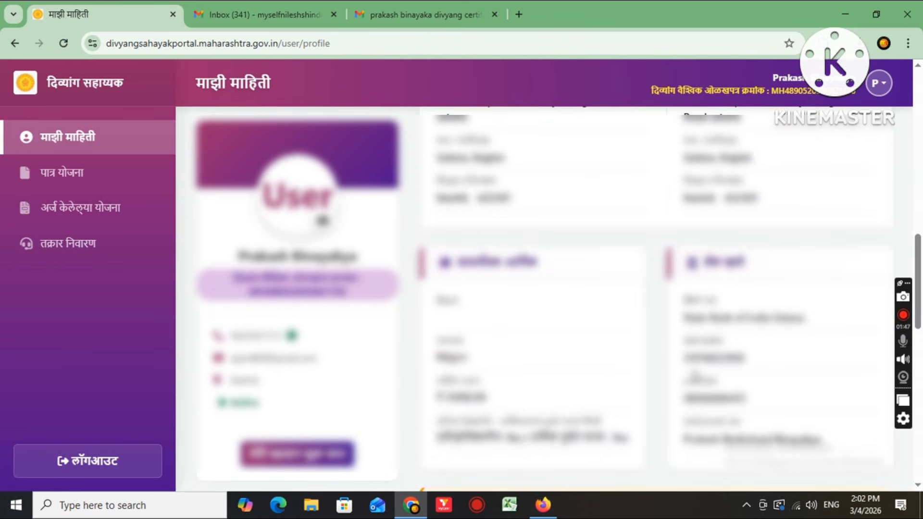
pyautogui.scroll(2, 694, 377)
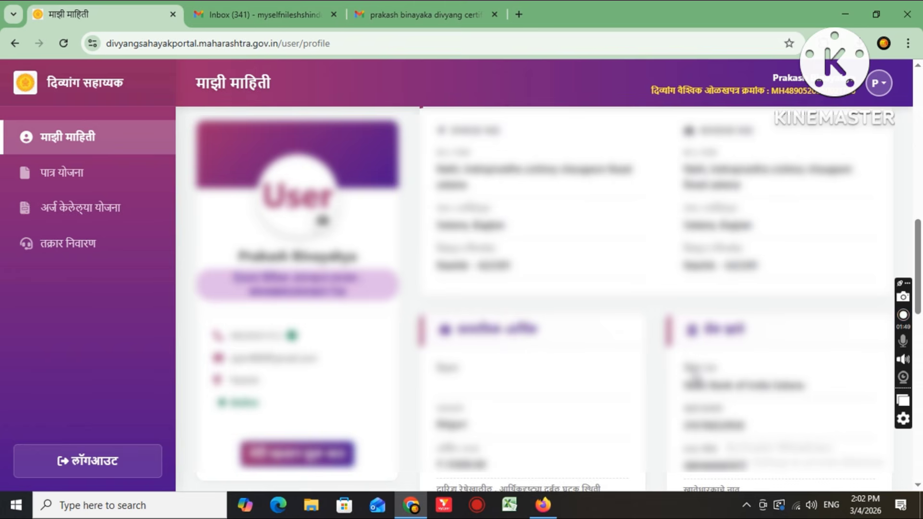
pyautogui.scroll(-8, 695, 377)
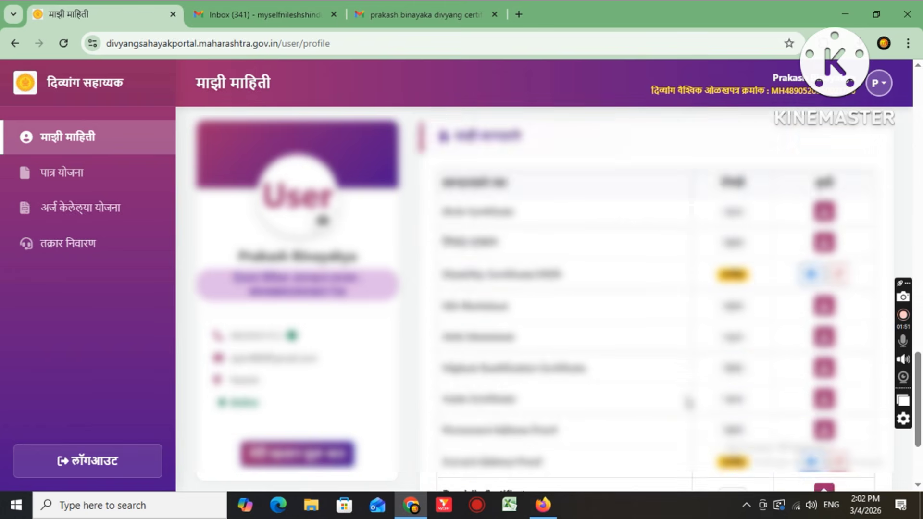
pyautogui.scroll(-3, 689, 403)
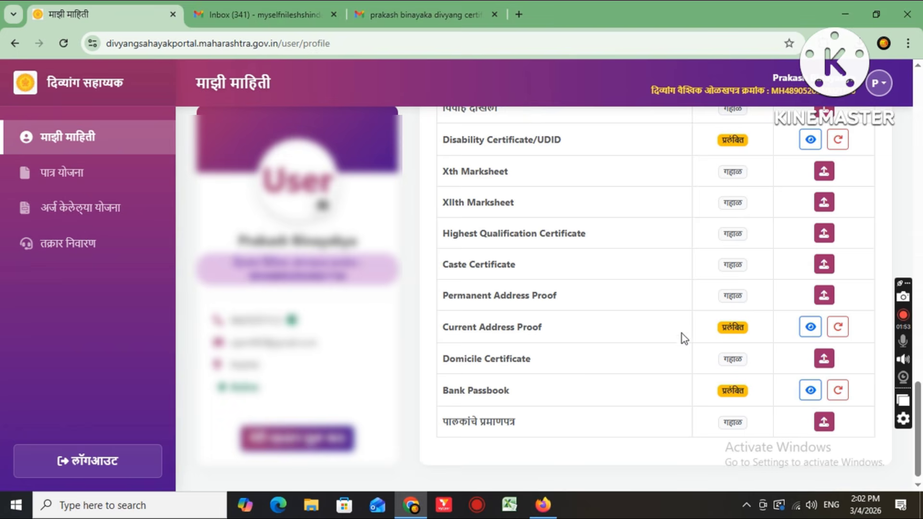
pyautogui.click(825, 296)
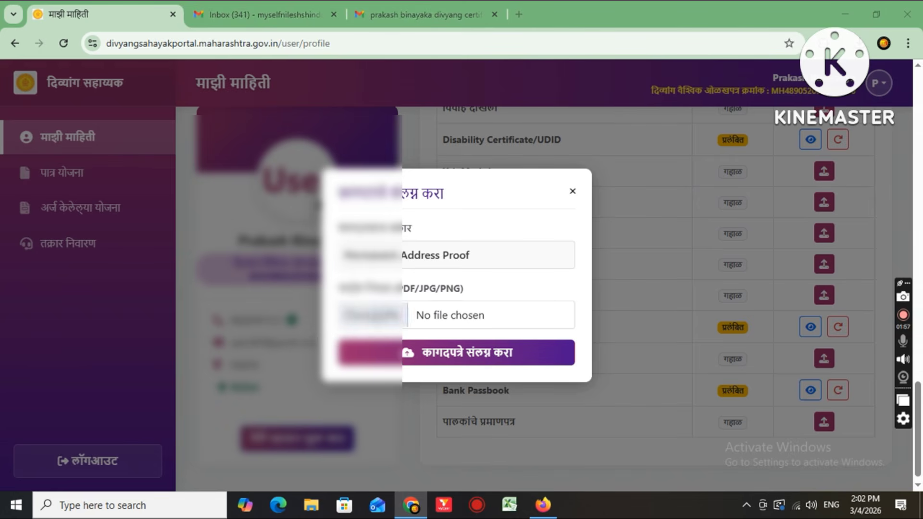
pyautogui.click(370, 315)
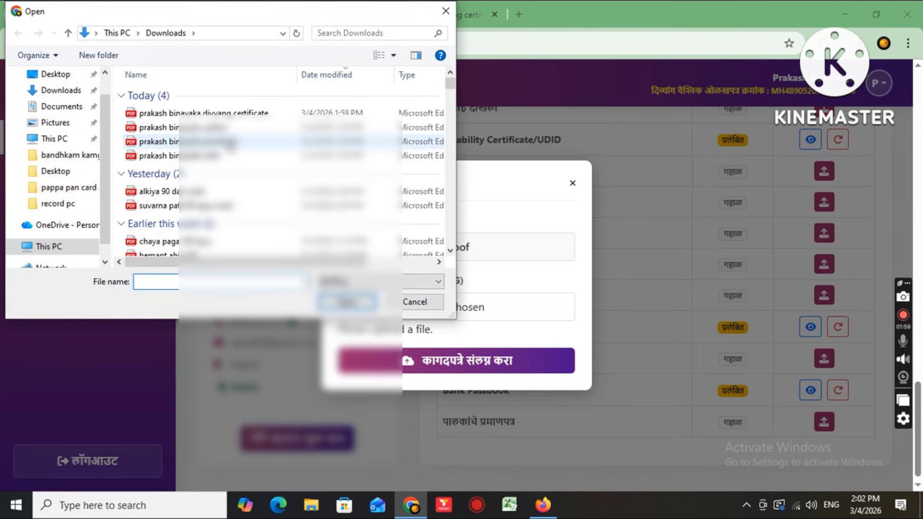
pyautogui.click(230, 127)
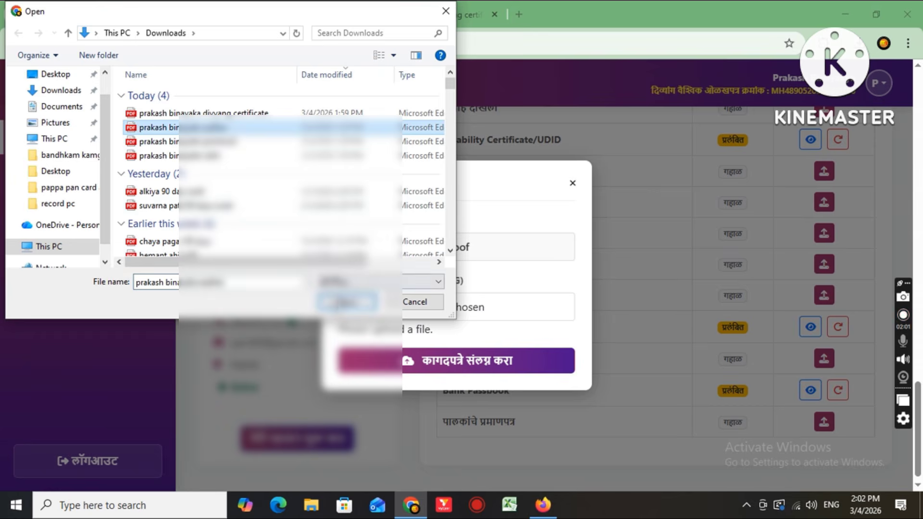
pyautogui.click(347, 302)
pyautogui.click(452, 358)
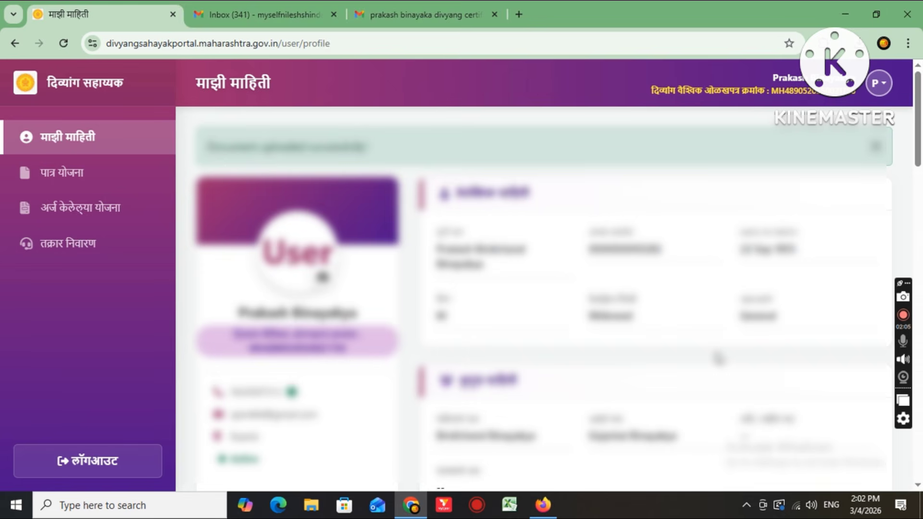
# Step: Review the status of every entry in the profile's document list and return to the start of the profile
pyautogui.scroll(-5, 768, 370)
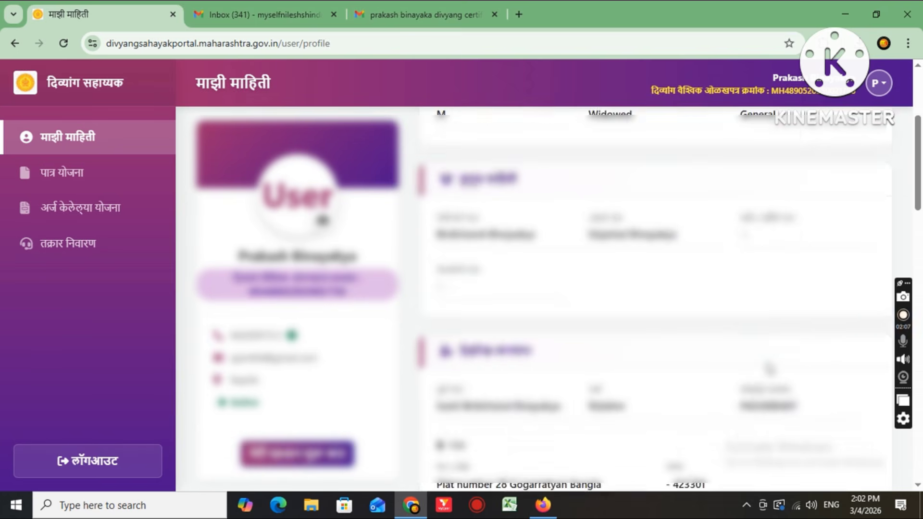
pyautogui.scroll(-6, 768, 370)
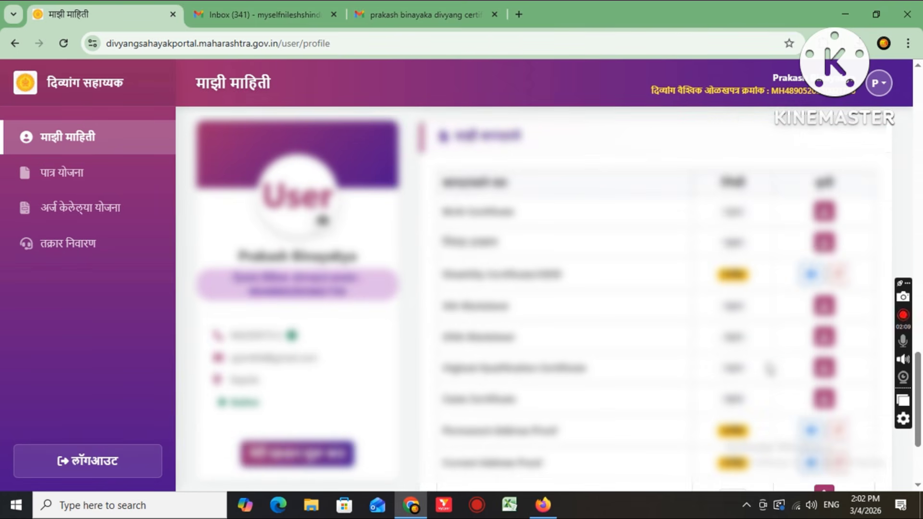
pyautogui.scroll(-3, 765, 394)
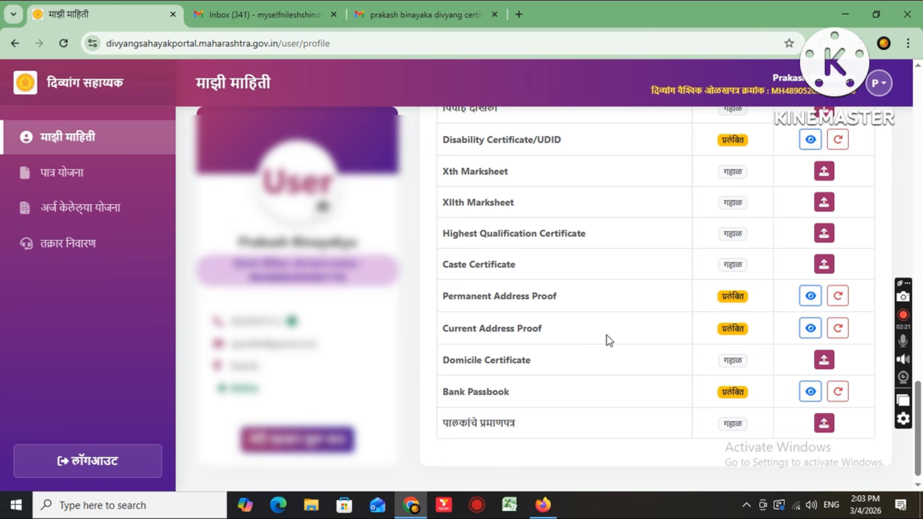
pyautogui.scroll(-1, 607, 336)
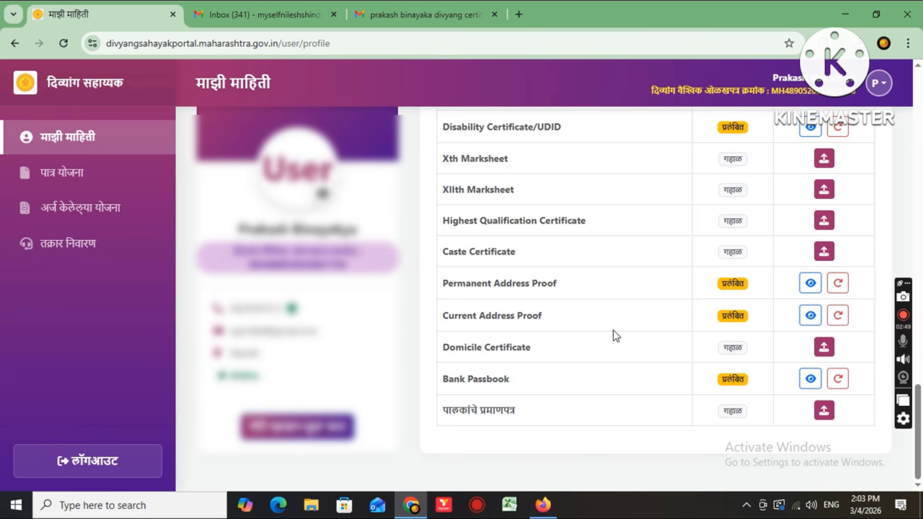
pyautogui.scroll(8, 613, 330)
pyautogui.scroll(10, 586, 337)
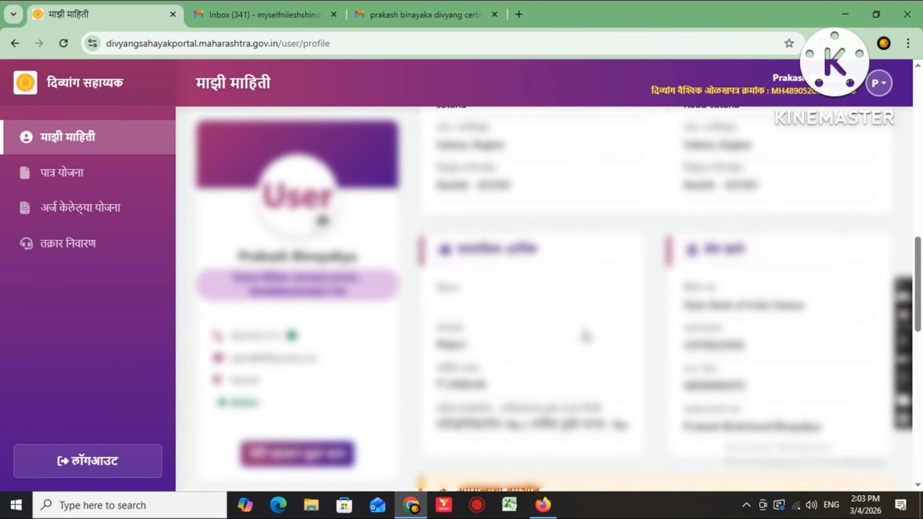
pyautogui.scroll(2, 586, 337)
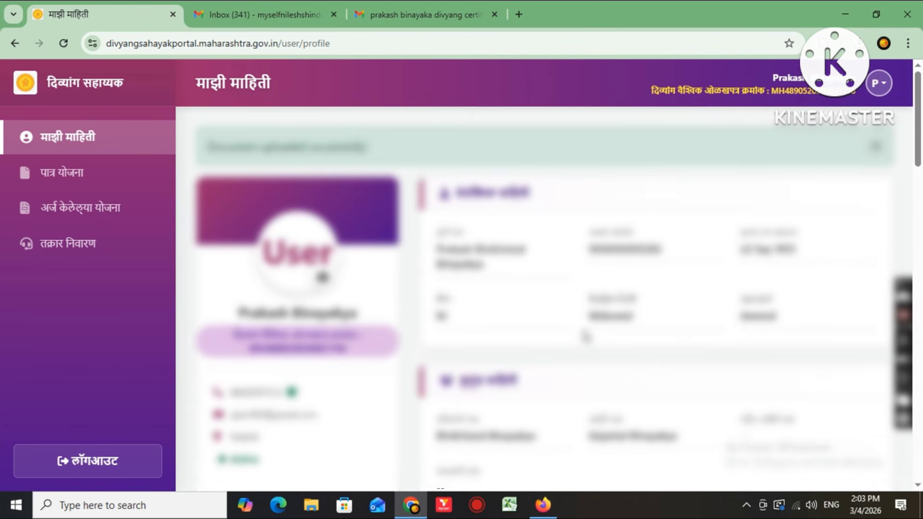
# Step: Look through the whole profile, from the personal, family and bank details to the disability information and document list, and return to the start
pyautogui.scroll(-5, 586, 337)
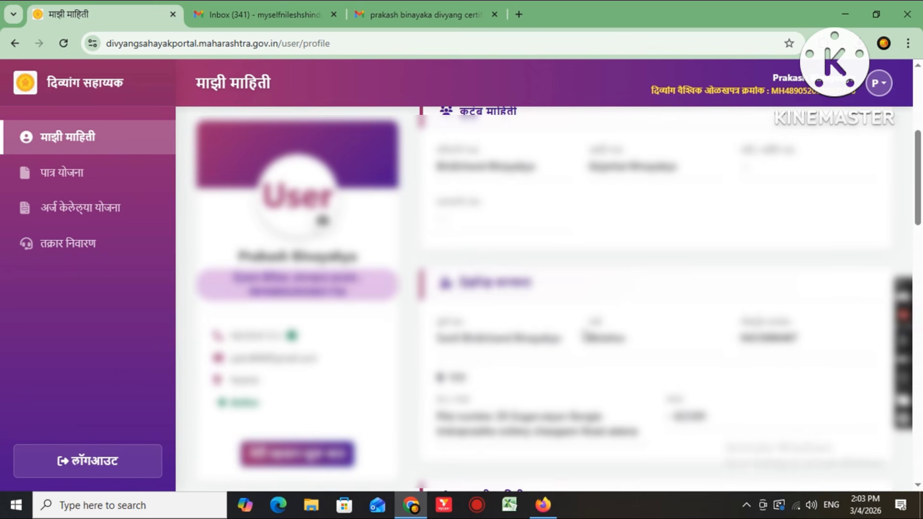
pyautogui.scroll(-18, 586, 337)
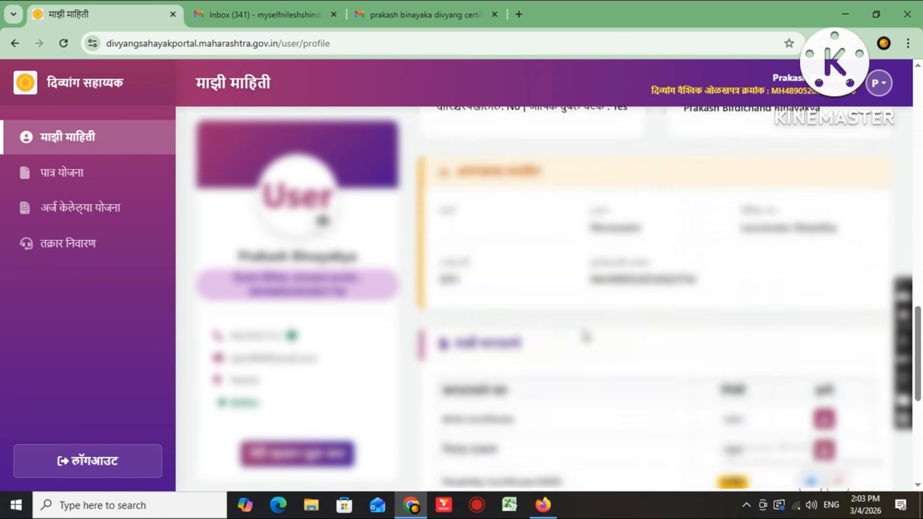
pyautogui.scroll(-2, 586, 337)
pyautogui.scroll(20, 586, 337)
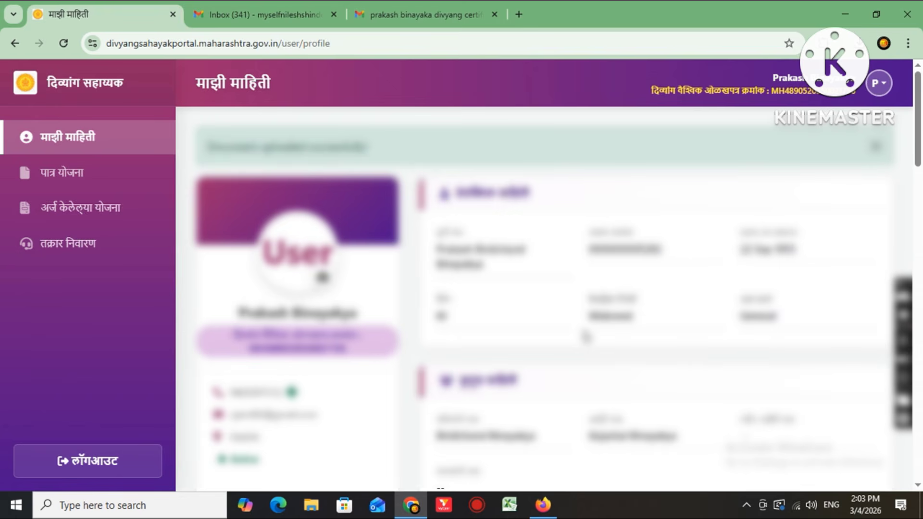
pyautogui.scroll(-20, 586, 358)
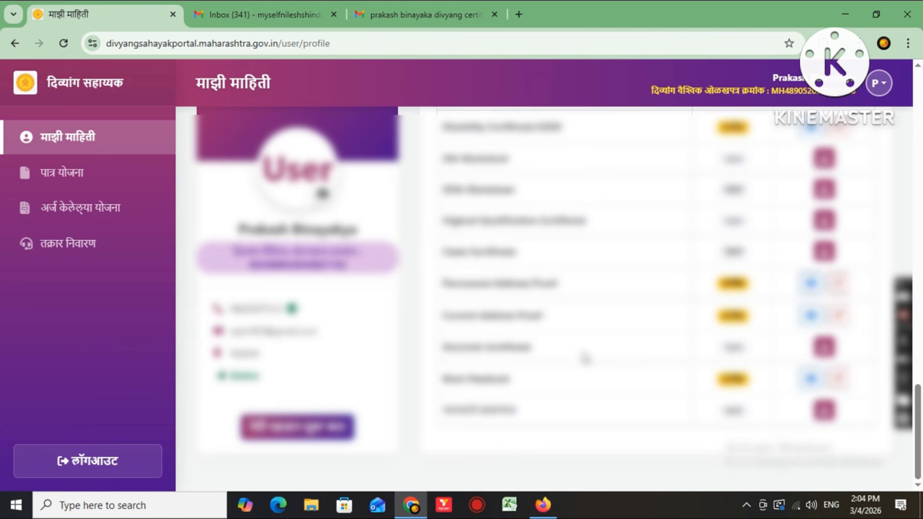
pyautogui.scroll(15, 585, 358)
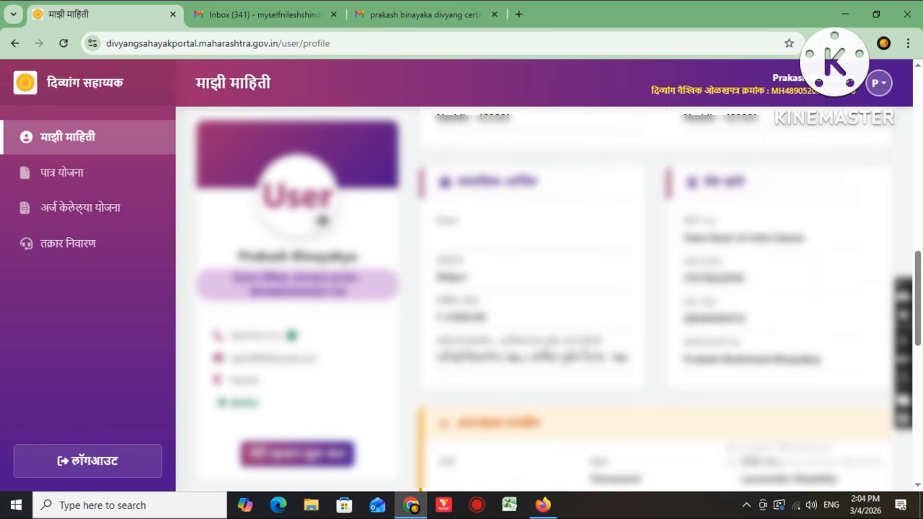
pyautogui.scroll(5, 584, 353)
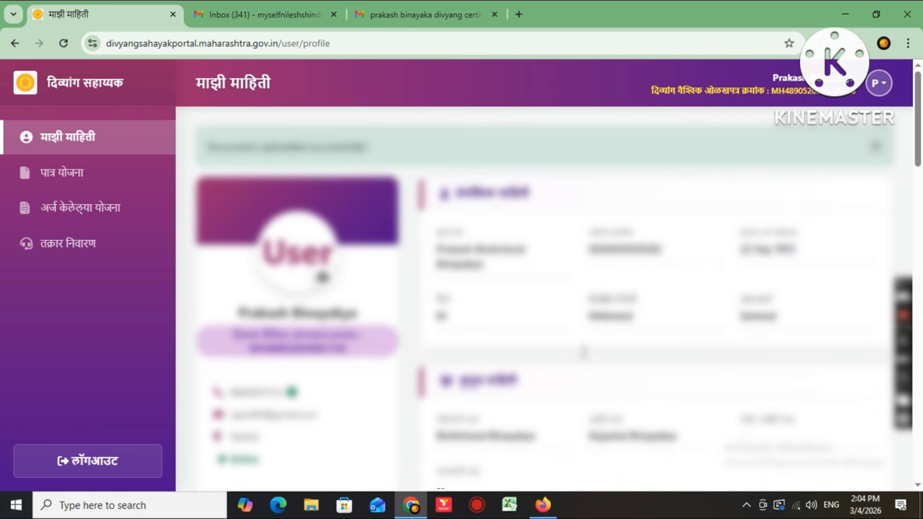
# Step: Recheck the document list for the status of the disability certificate, both address proofs and the bank passbook, and return to the profile's start
pyautogui.scroll(-10, 584, 355)
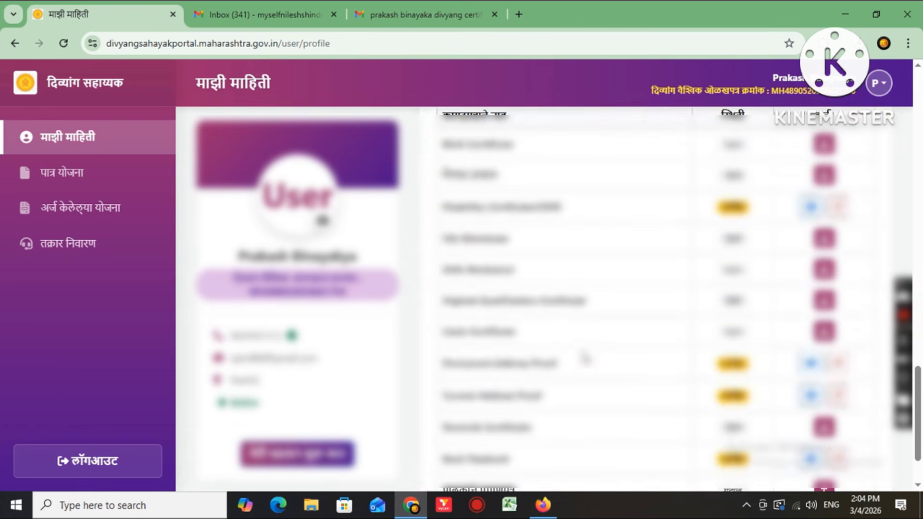
pyautogui.scroll(-2, 586, 358)
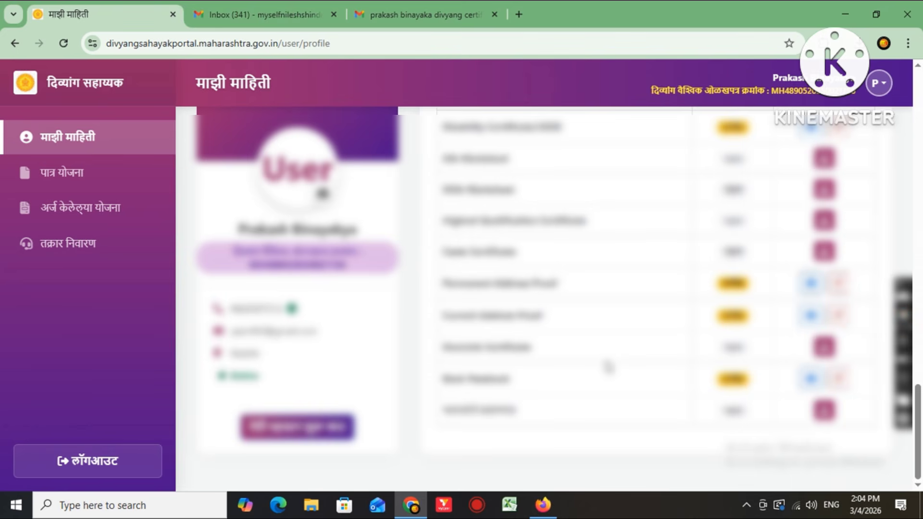
pyautogui.scroll(10, 625, 341)
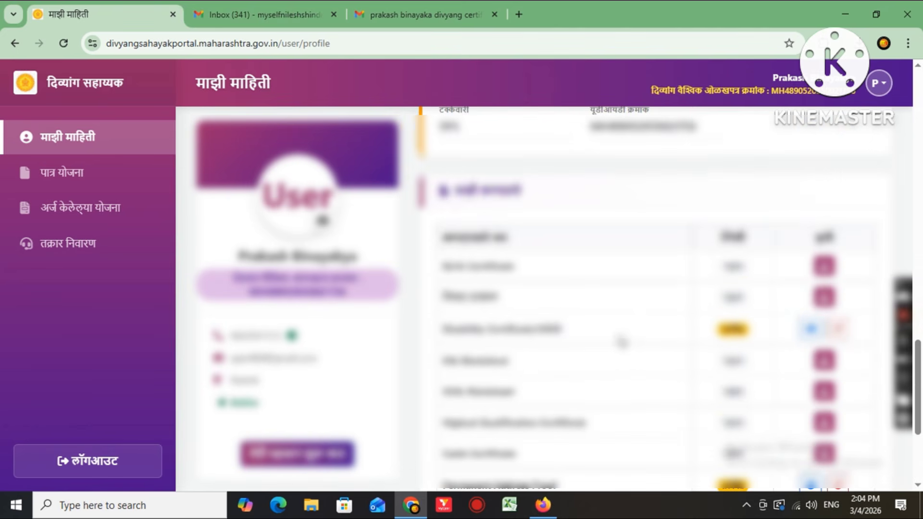
pyautogui.scroll(-6, 550, 339)
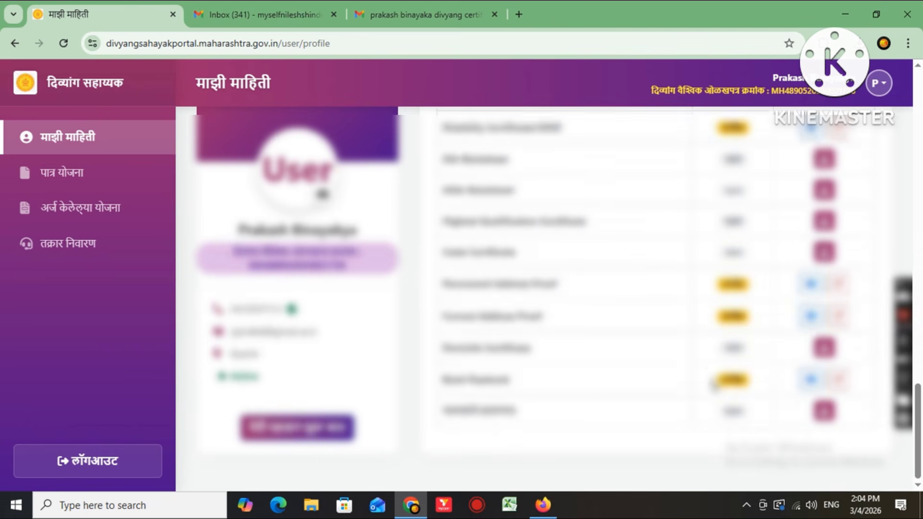
pyautogui.scroll(8, 717, 382)
pyautogui.scroll(2, 716, 385)
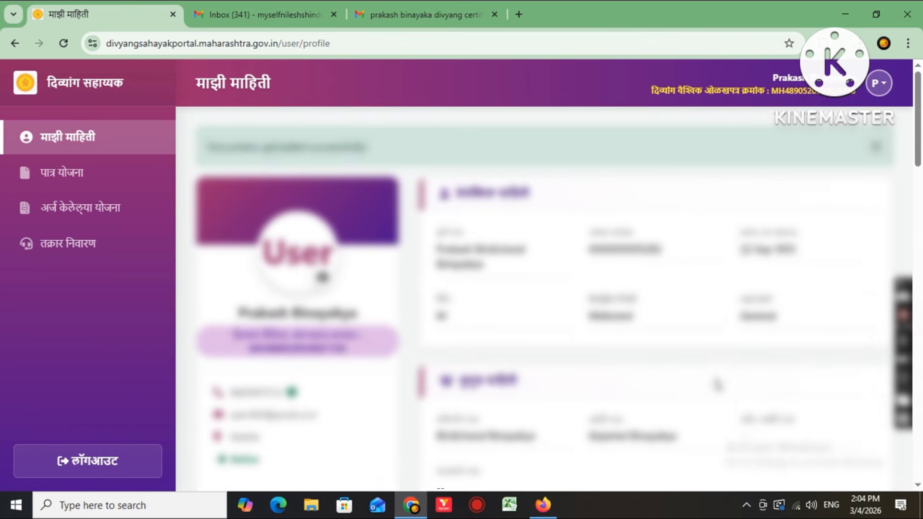